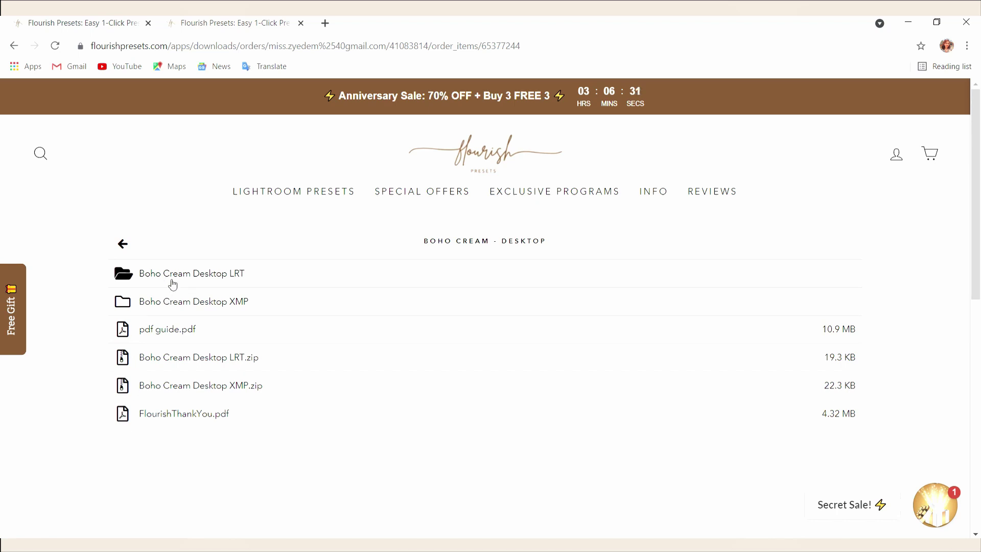
Open the Boho Cream Desktop LRT and XMP folders in new tabs, check them, and return to the download list
{"action": "left_click", "coordinate": [188, 287]}
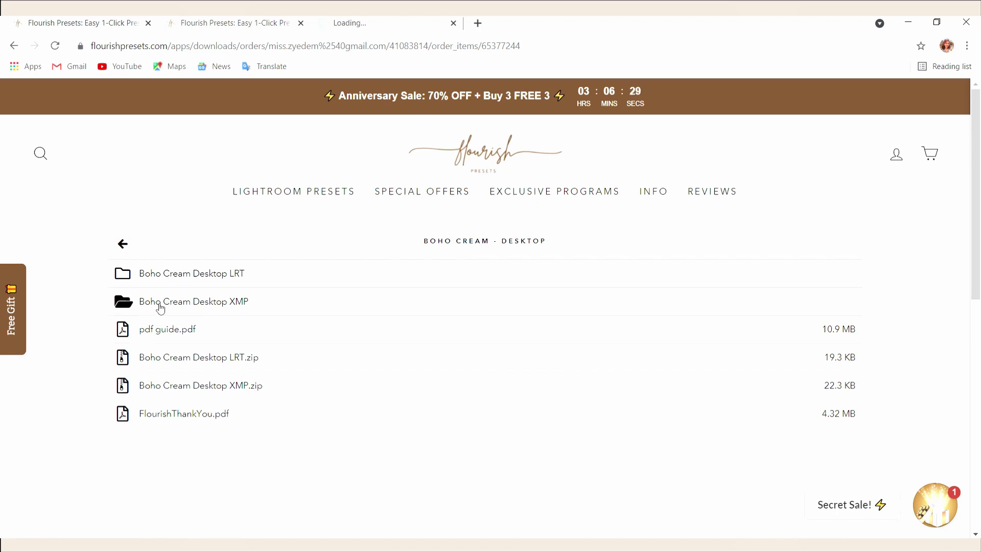
{"action": "left_click", "coordinate": [185, 320]}
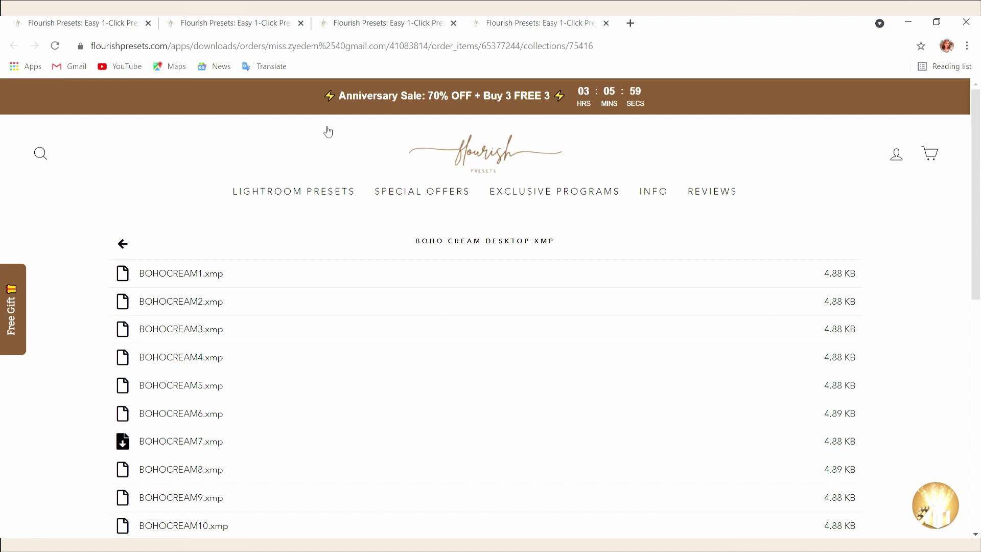
{"action": "left_click", "coordinate": [387, 22]}
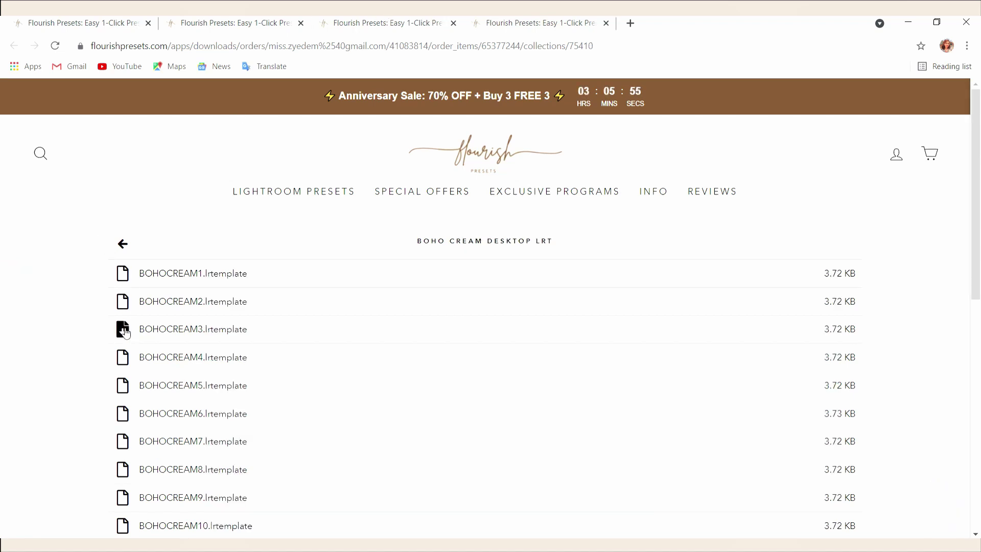
{"action": "left_click", "coordinate": [236, 20]}
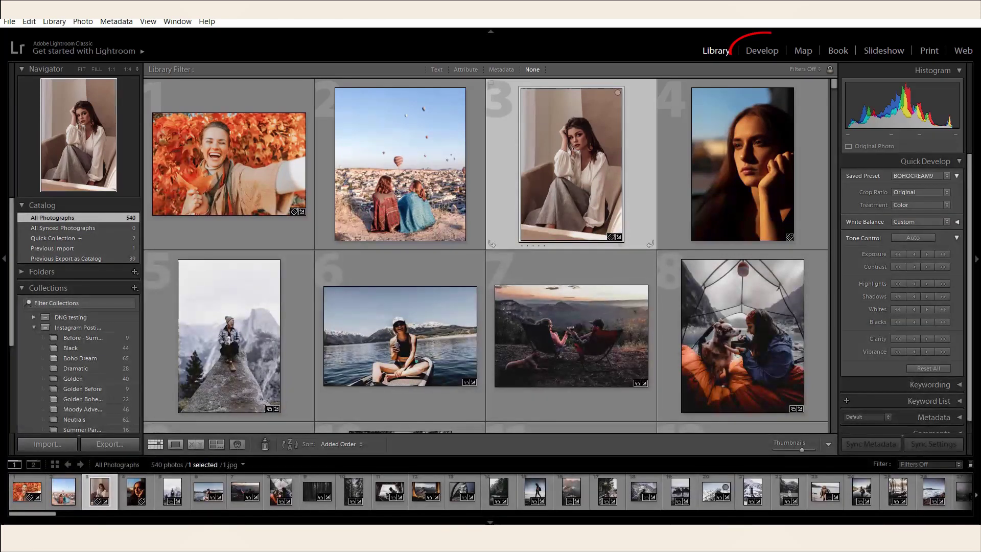
Switch to the Develop module with 1.jpg selected using the D shortcut
{"action": "key", "text": "d"}
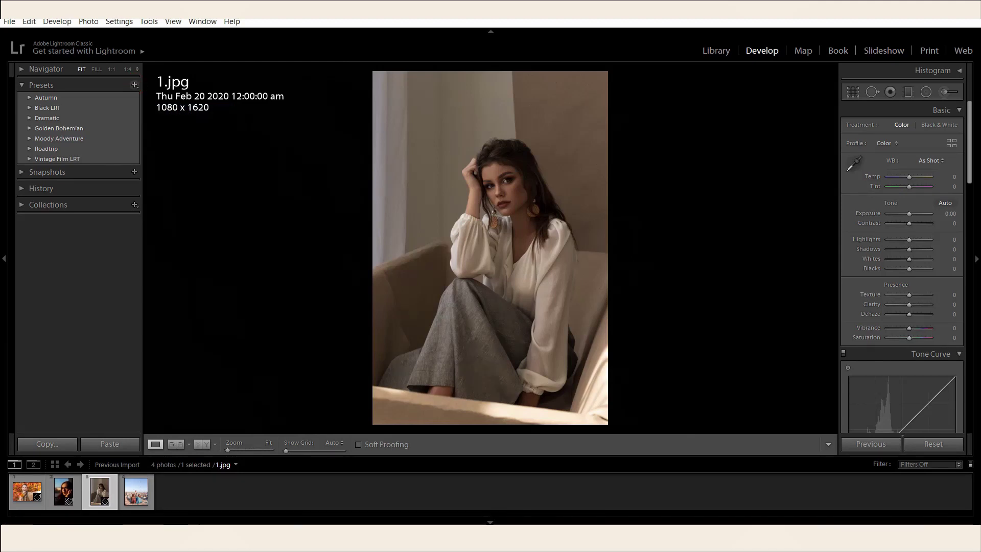
Import the Boho Cream Desktop XMP zip as a new preset group
{"action": "left_click", "coordinate": [134, 85]}
{"action": "left_click", "coordinate": [174, 111]}
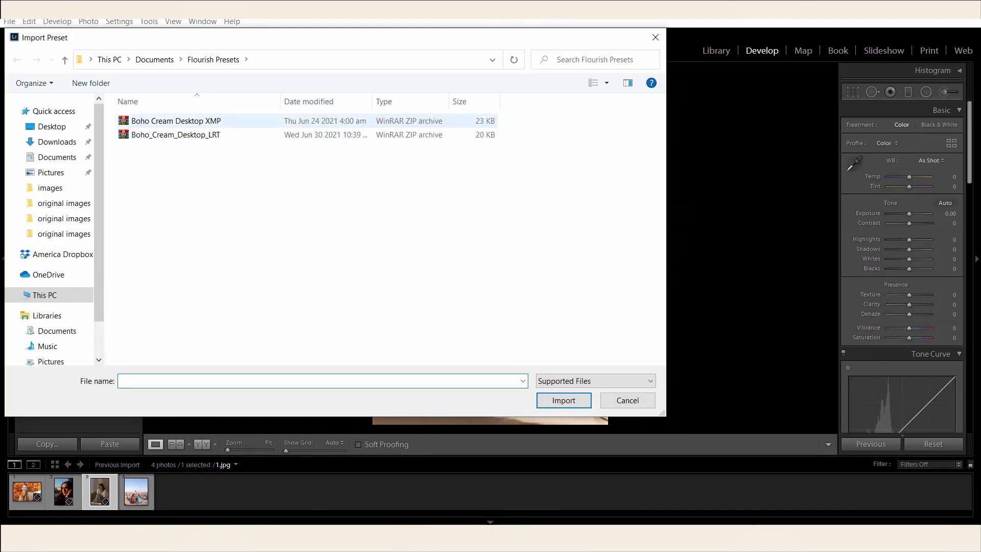
{"action": "left_click", "coordinate": [175, 121]}
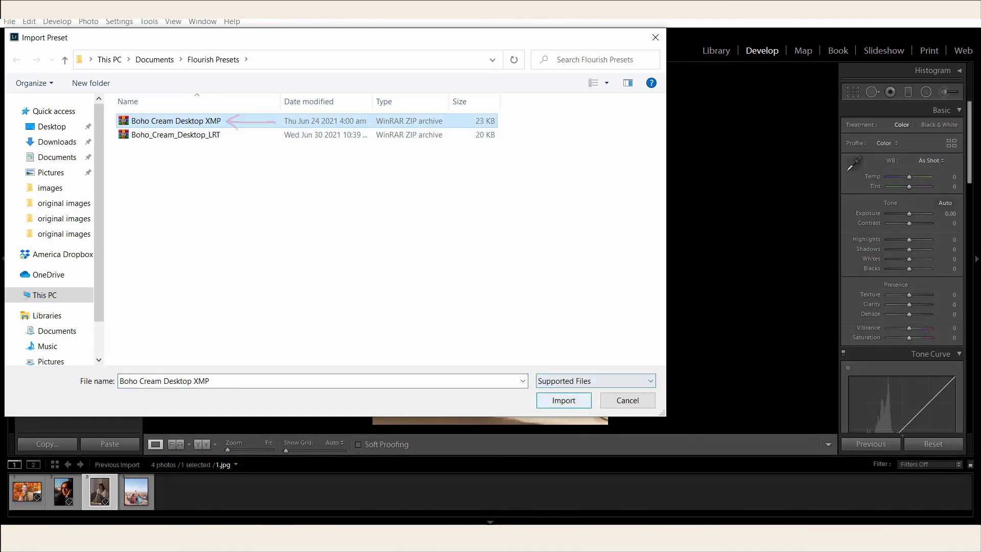
{"action": "left_click", "coordinate": [564, 400]}
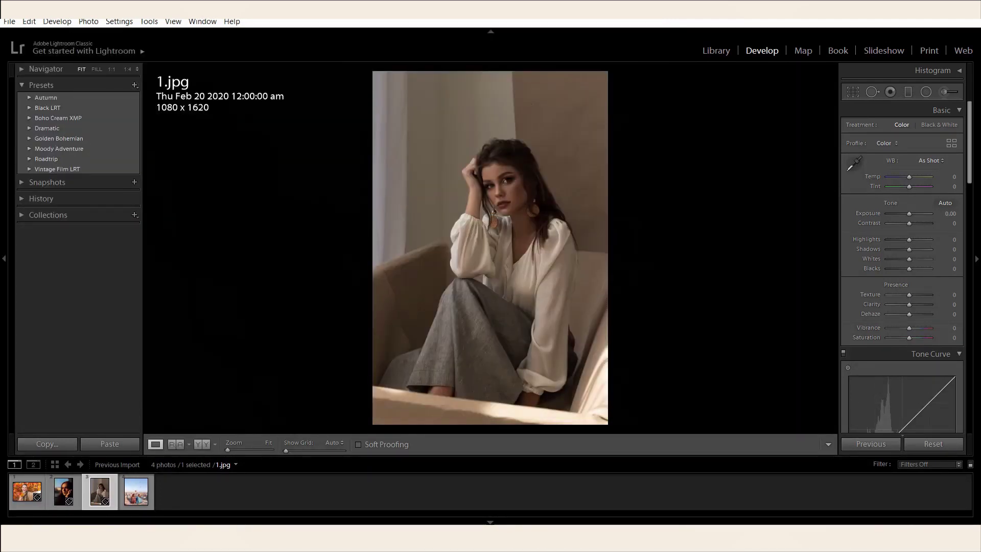
Preview BOHOCREAM1 through BOHOCREAM15 on 1.jpg, ending on BOHOCREAM15, then collapse the group
{"action": "left_click", "coordinate": [58, 118]}
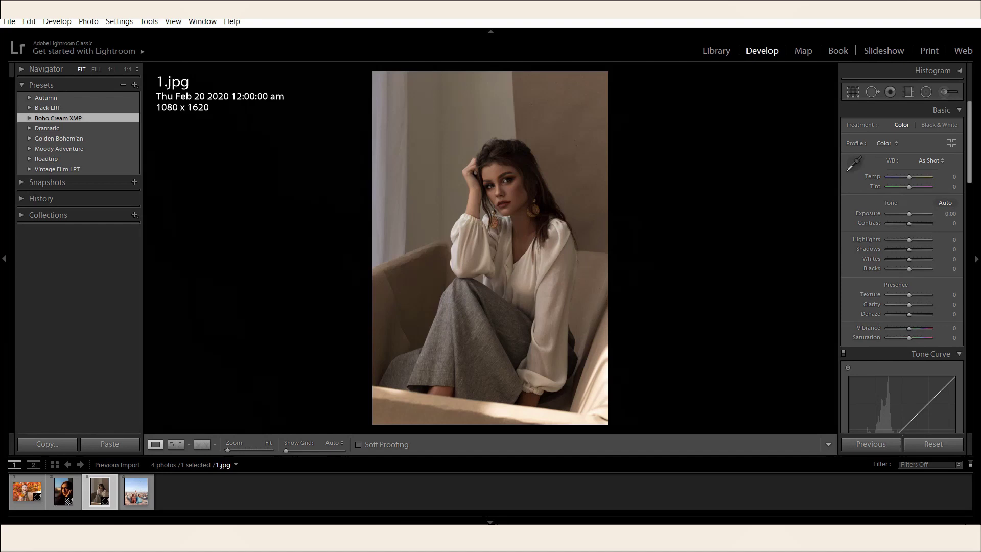
{"action": "left_click", "coordinate": [29, 118]}
{"action": "left_click", "coordinate": [65, 129]}
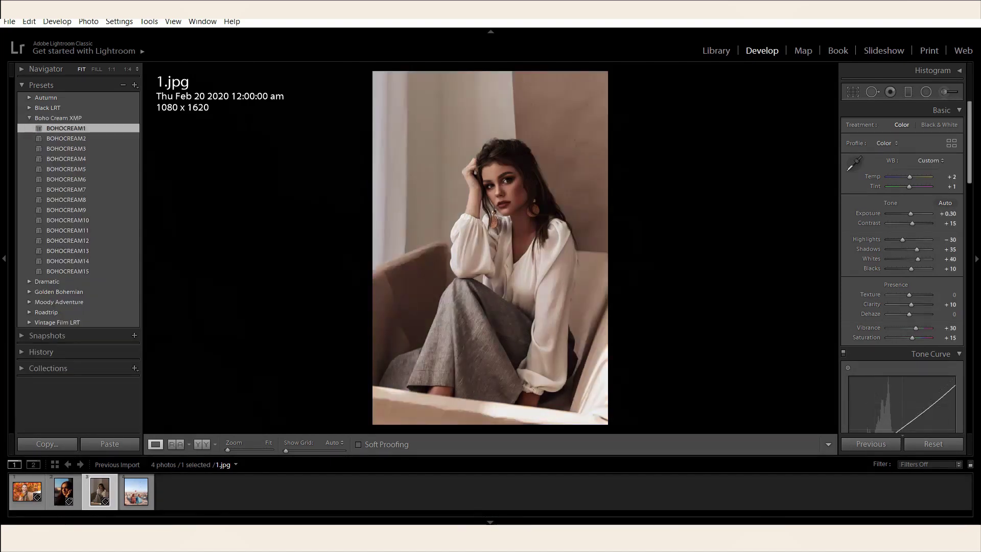
{"action": "left_click", "coordinate": [66, 139]}
{"action": "left_click", "coordinate": [66, 148]}
{"action": "left_click", "coordinate": [66, 159]}
{"action": "left_click", "coordinate": [66, 169]}
{"action": "left_click", "coordinate": [66, 180]}
{"action": "left_click", "coordinate": [66, 189]}
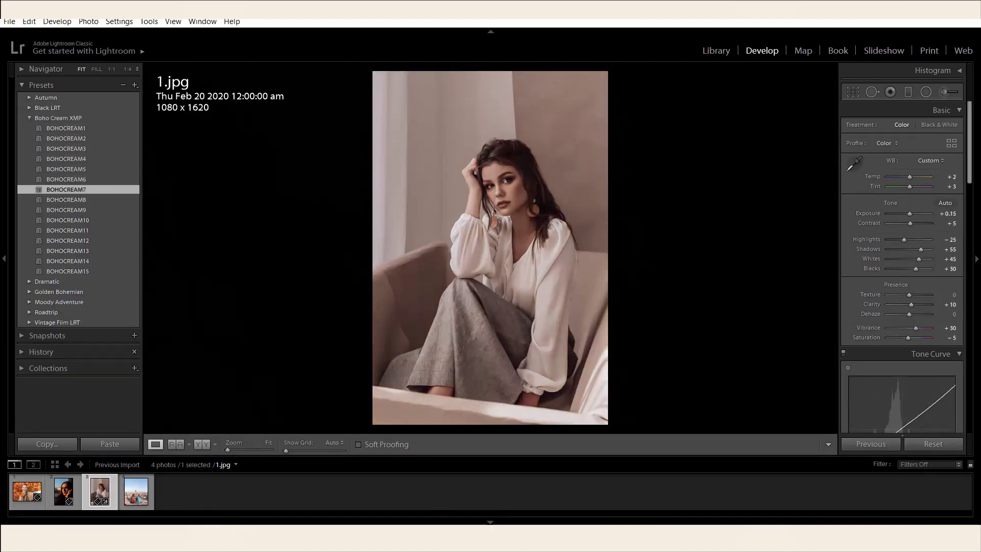
{"action": "left_click", "coordinate": [66, 199]}
{"action": "left_click", "coordinate": [66, 210]}
{"action": "left_click", "coordinate": [68, 220]}
{"action": "left_click", "coordinate": [68, 231]}
{"action": "left_click", "coordinate": [67, 241]}
{"action": "left_click", "coordinate": [67, 251]}
{"action": "left_click", "coordinate": [67, 261]}
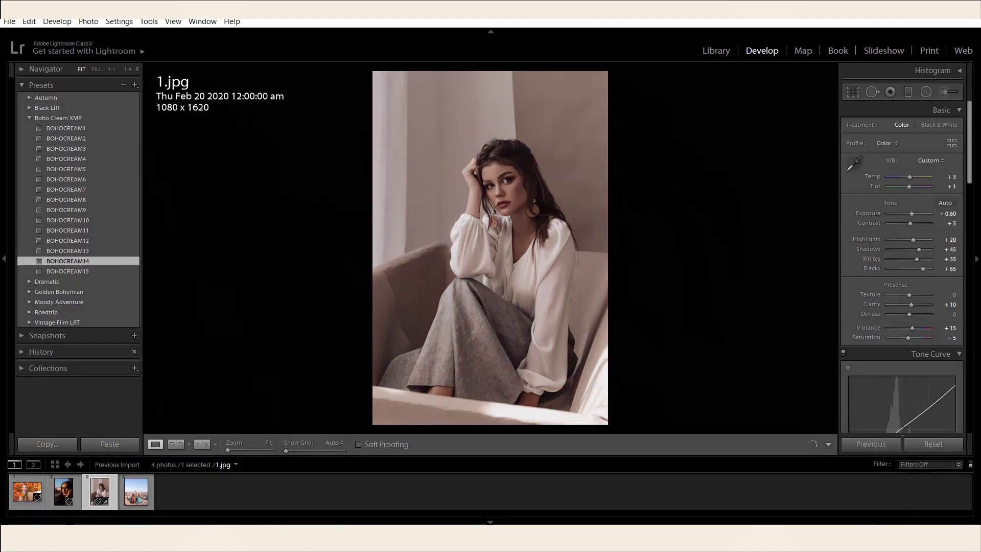
{"action": "left_click", "coordinate": [68, 272]}
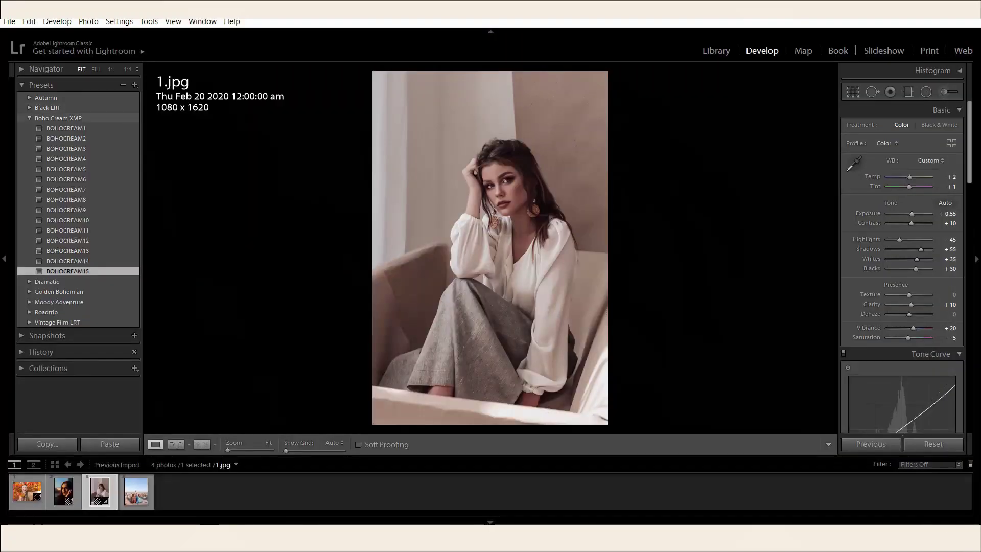
{"action": "left_click", "coordinate": [29, 118]}
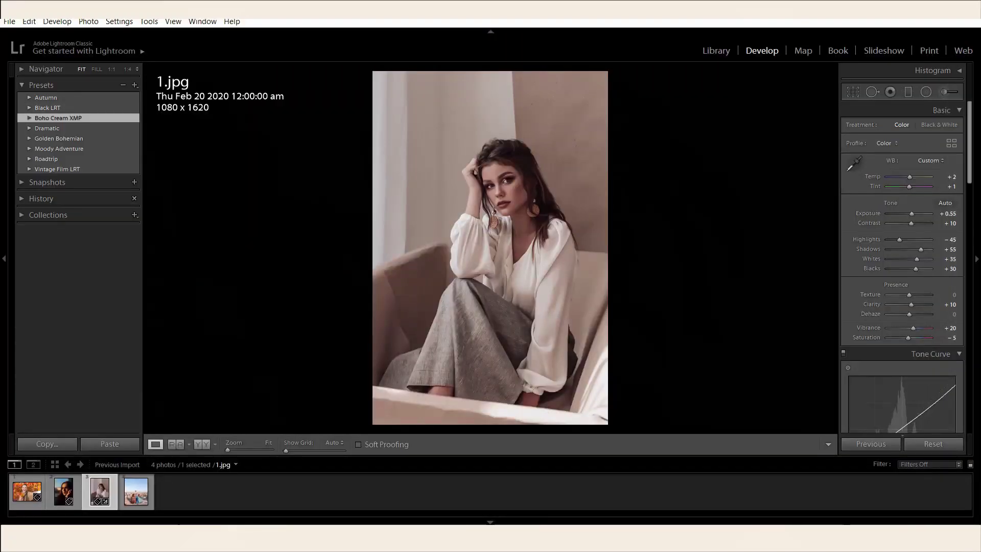
Extract the Boho_Cream_Desktop_LRT zip and import all fifteen BOHOCREAM .lrtemplate files
{"action": "left_click", "coordinate": [134, 85]}
{"action": "left_click", "coordinate": [174, 110]}
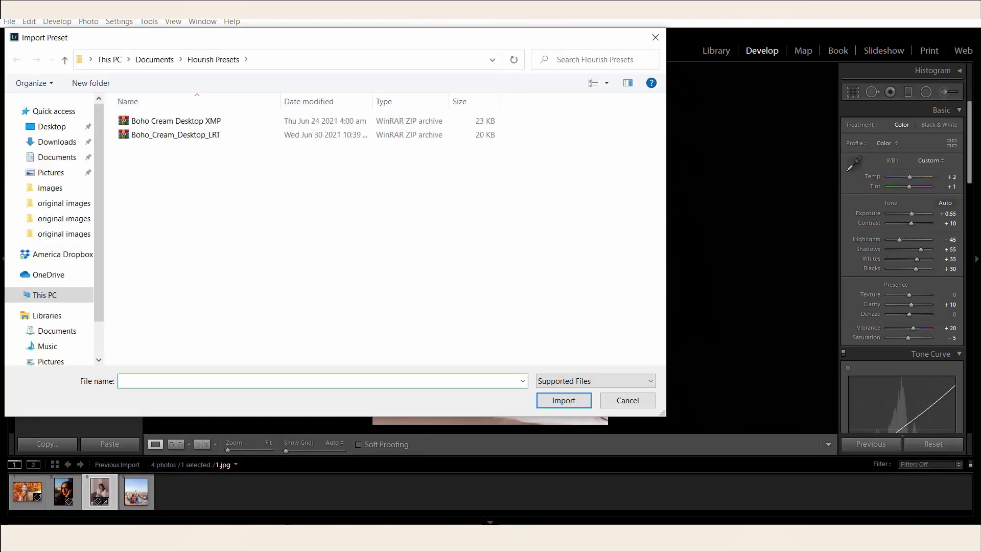
{"action": "left_click", "coordinate": [176, 135]}
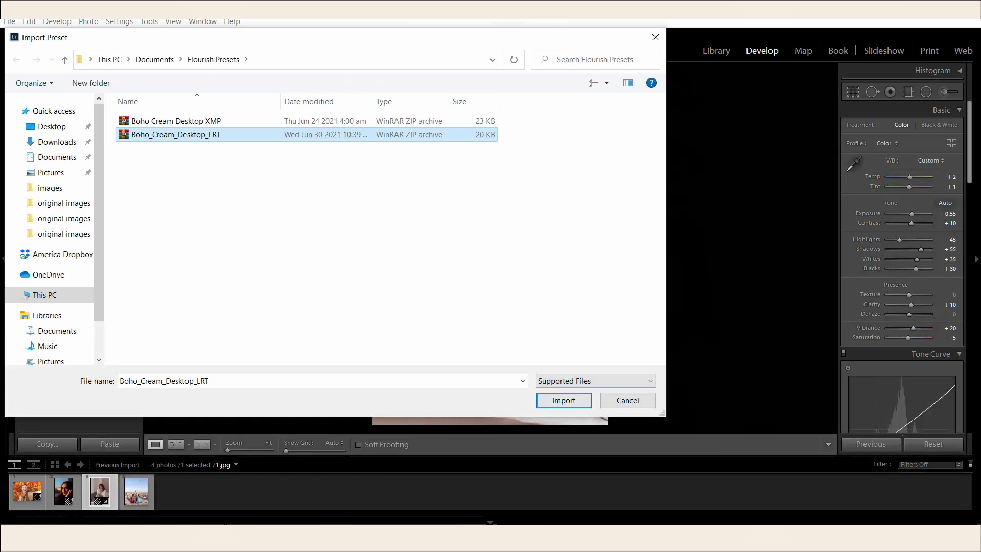
{"action": "right_click", "coordinate": [376, 134]}
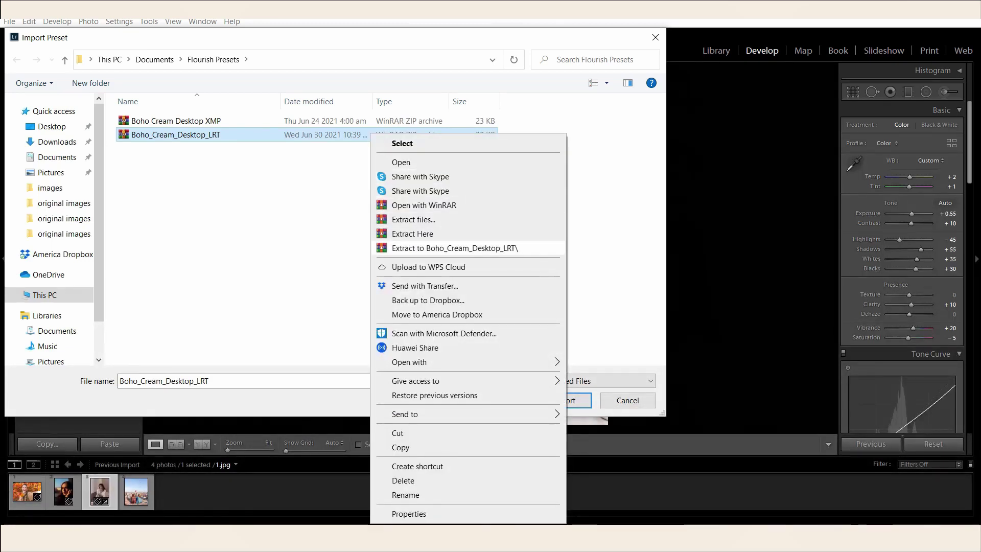
{"action": "left_click", "coordinate": [450, 248]}
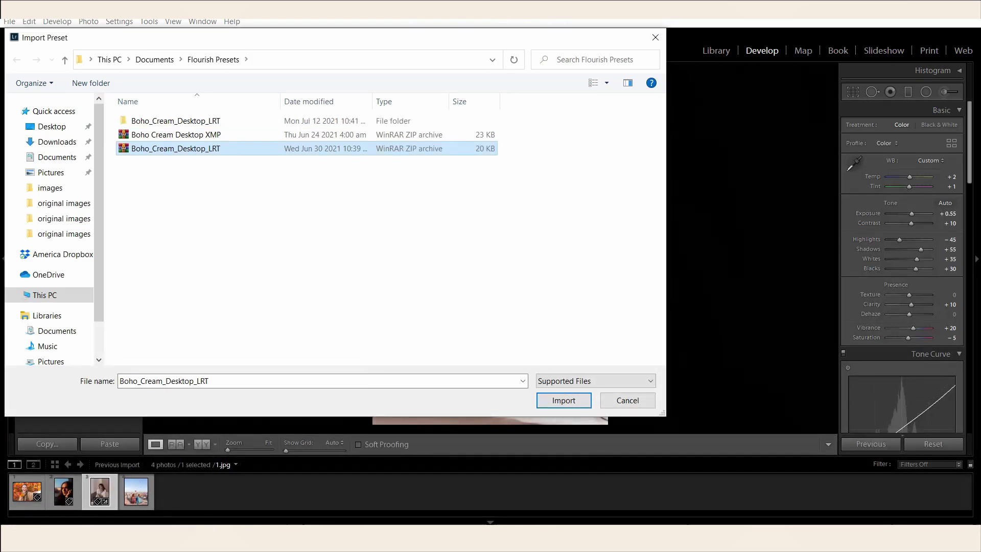
{"action": "double_click", "coordinate": [176, 122]}
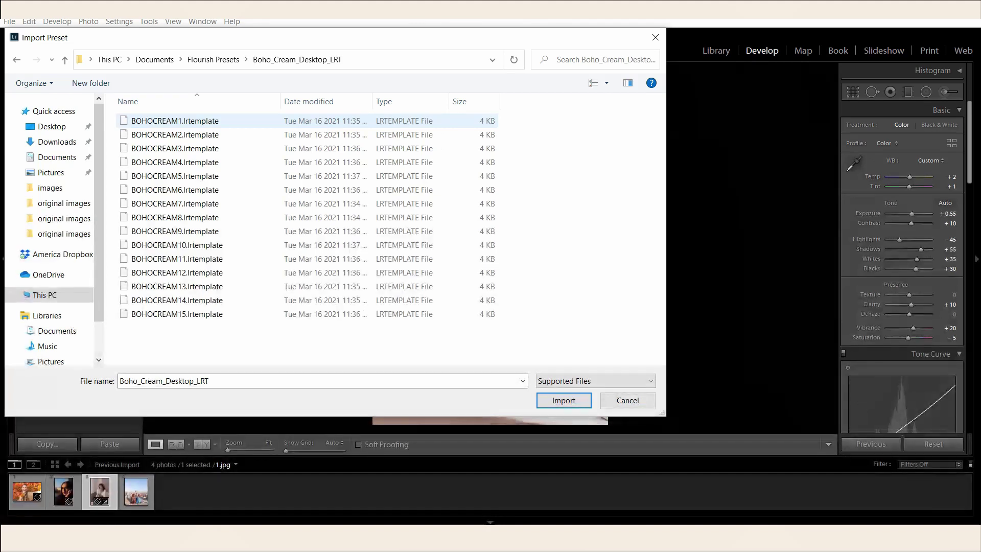
{"action": "key", "text": "ctrl+a"}
{"action": "key", "text": "Return"}
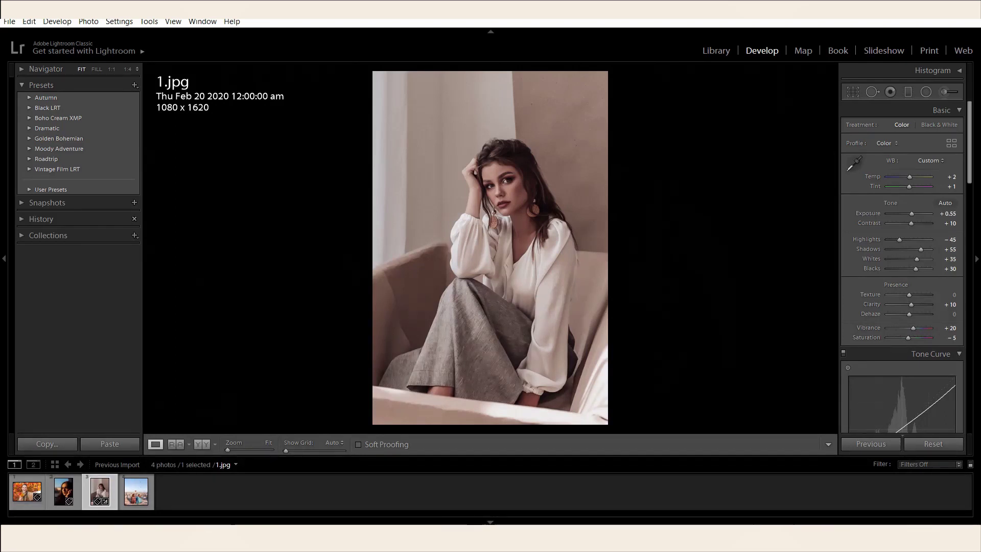
Rename the User Presets group to 'Boho Cream LRT'
{"action": "right_click", "coordinate": [45, 190]}
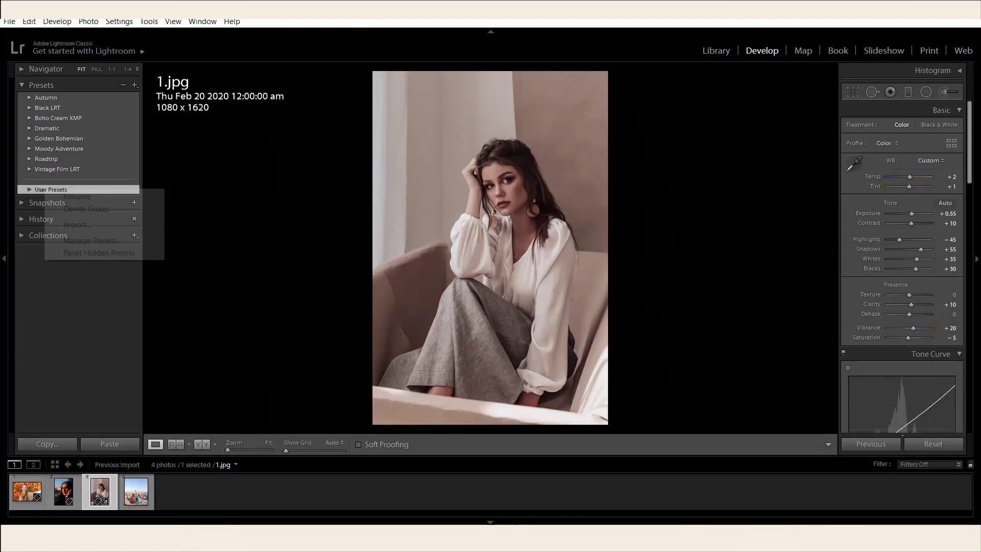
{"action": "left_click", "coordinate": [76, 196]}
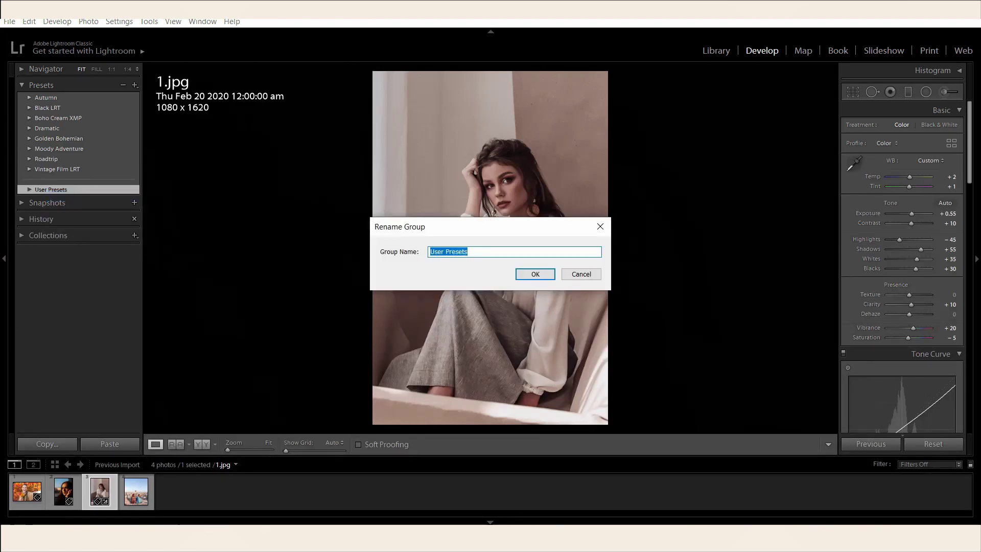
{"action": "type", "text": "Boho Cream LRT"}
{"action": "key", "text": "Return"}
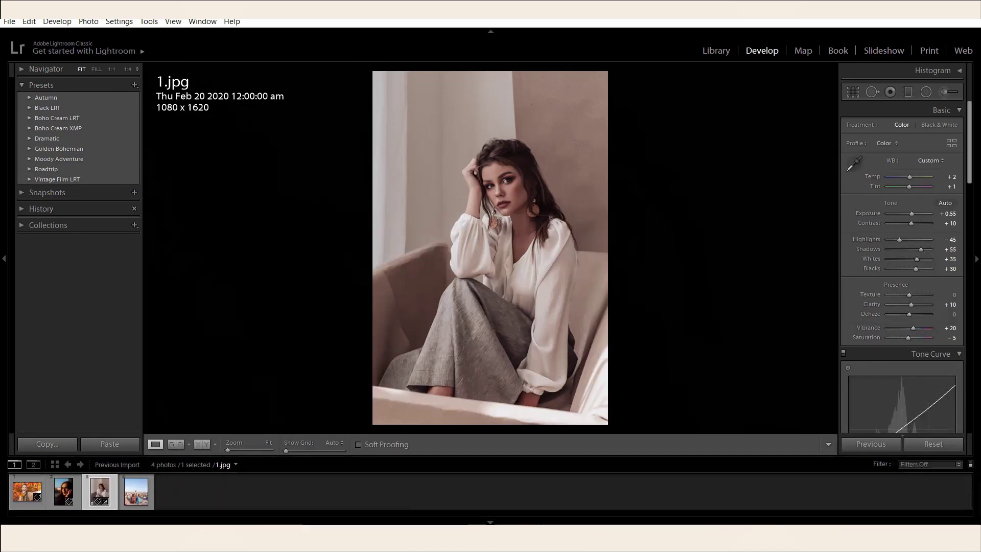
Collapse the Boho Cream LRT group and expand the Boho Cream XMP group
{"action": "left_click", "coordinate": [58, 118]}
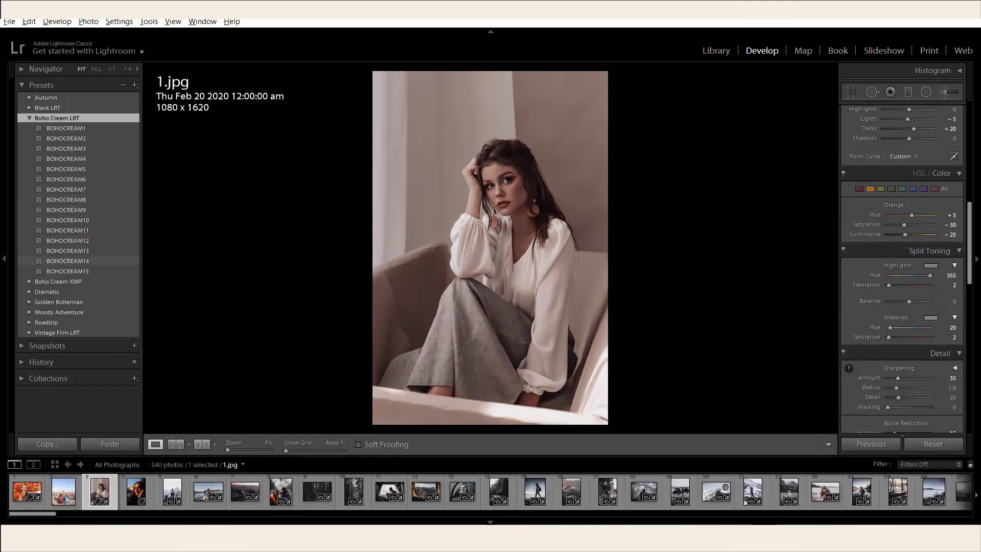
{"action": "left_click", "coordinate": [57, 118]}
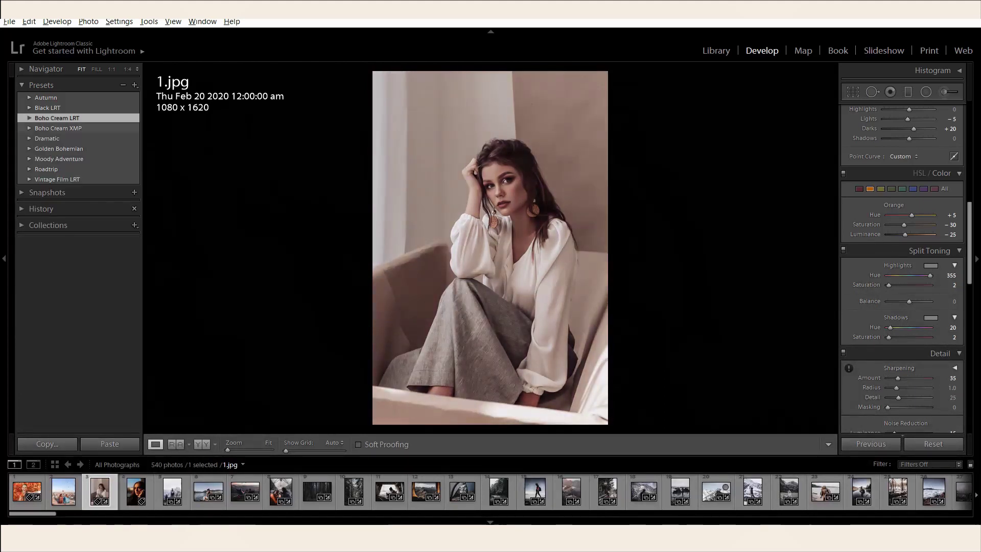
{"action": "left_click", "coordinate": [59, 128]}
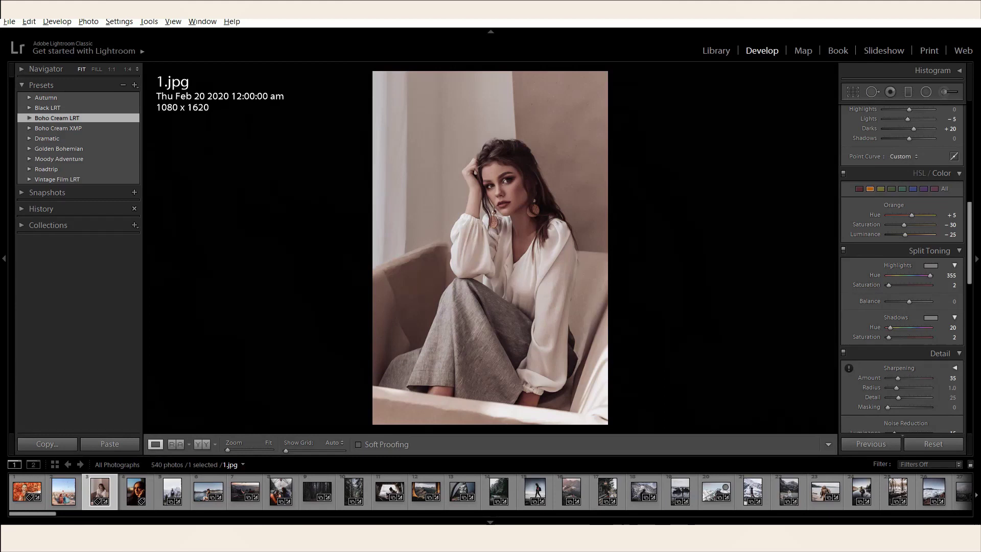
{"action": "left_click", "coordinate": [57, 128]}
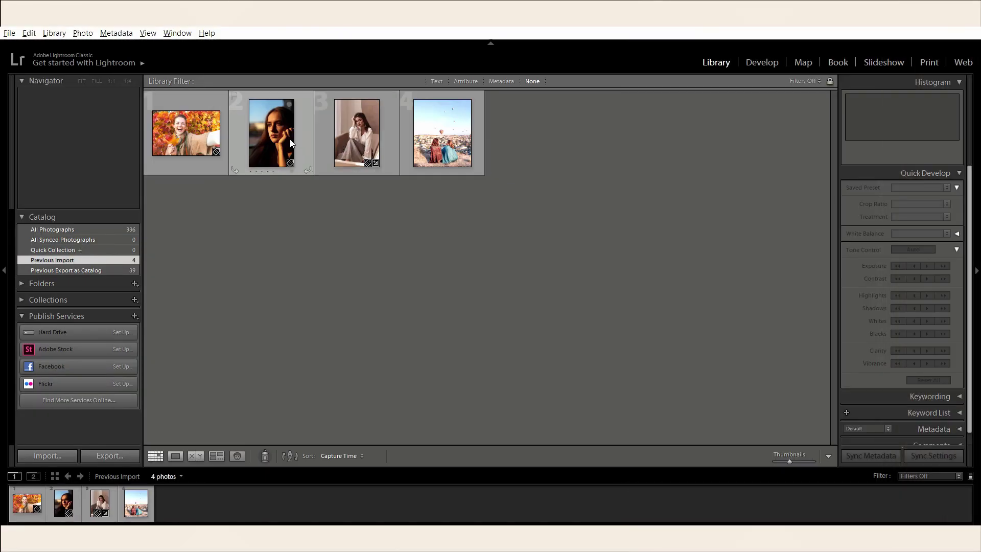
Open photo 2.jpg from the Library grid in the Develop module
{"action": "double_click", "coordinate": [262, 131]}
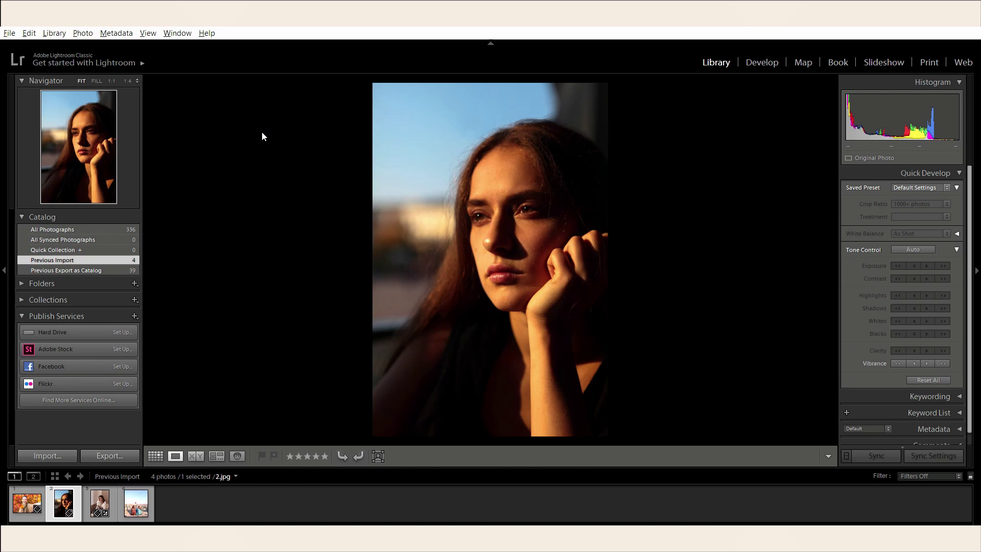
{"action": "left_click", "coordinate": [761, 57]}
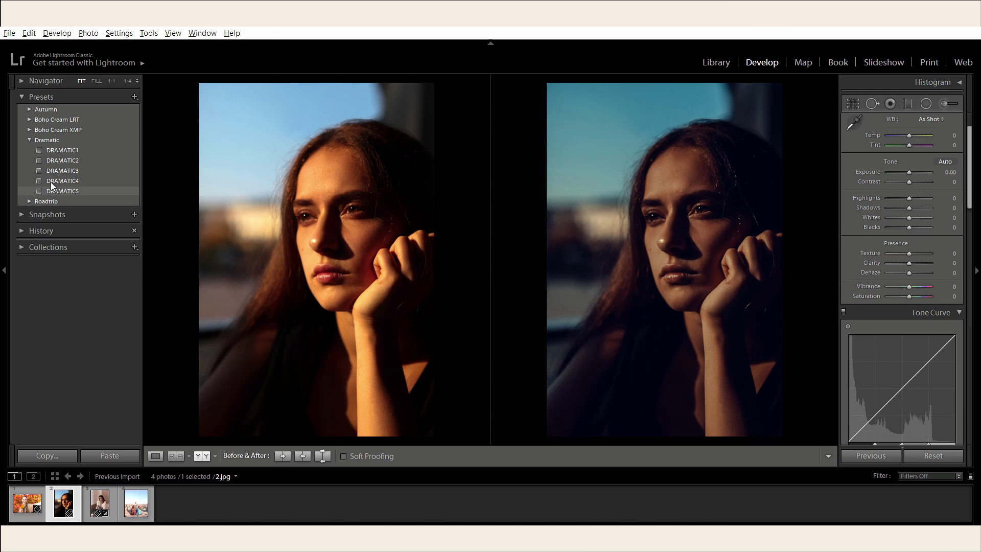
Apply the DRAMATIC5 preset to 2.jpg and return Exposure to 0.00
{"action": "left_click", "coordinate": [50, 183]}
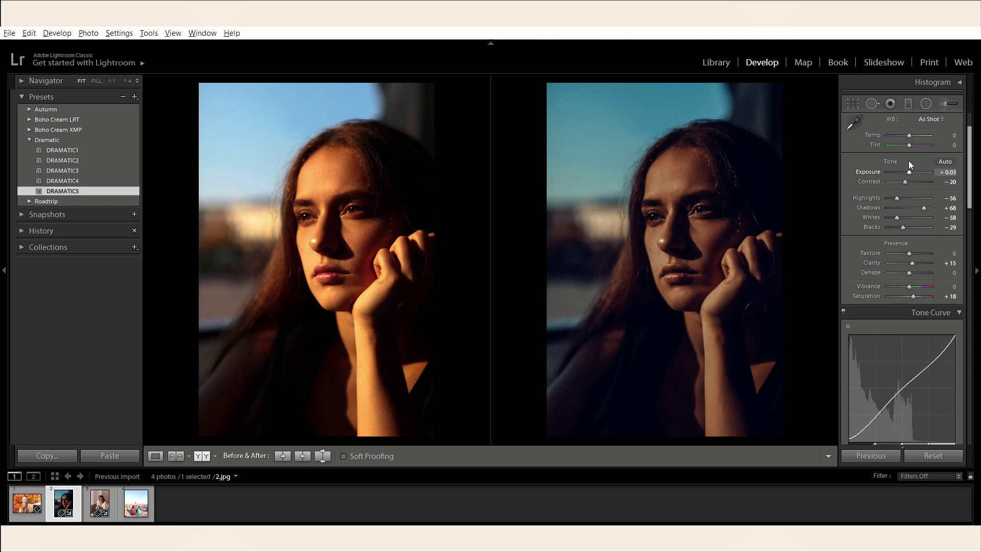
{"action": "mouse_move", "coordinate": [909, 161]}
{"action": "left_mouse_down"}
{"action": "mouse_move", "coordinate": [919, 158]}
{"action": "mouse_move", "coordinate": [900, 161]}
{"action": "mouse_move", "coordinate": [915, 160]}
{"action": "left_mouse_up"}
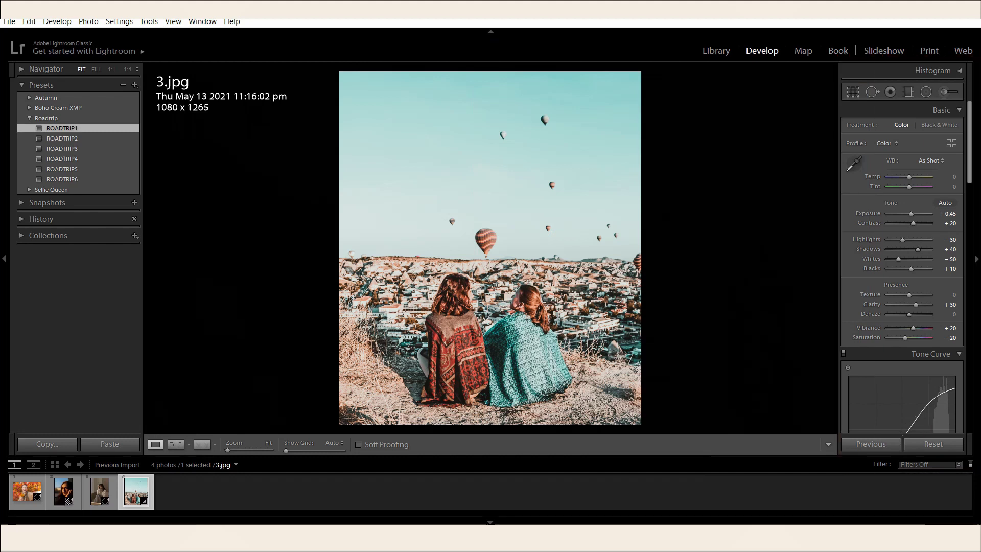
Set 3.jpg's Exposure to −0.24 and tune highlights to −33 and shadows to +43
{"action": "left_click_drag", "start_coordinate": [911, 213], "coordinate": [910, 223]}
{"action": "key", "text": "ctrl+z"}
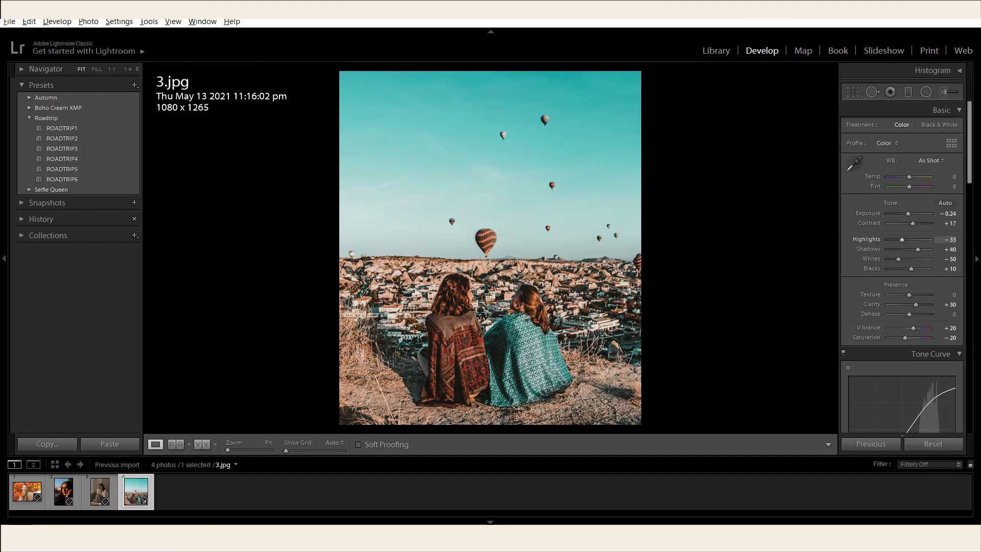
{"action": "key", "text": "ctrl+z"}
{"action": "key", "text": "ctrl+z"}
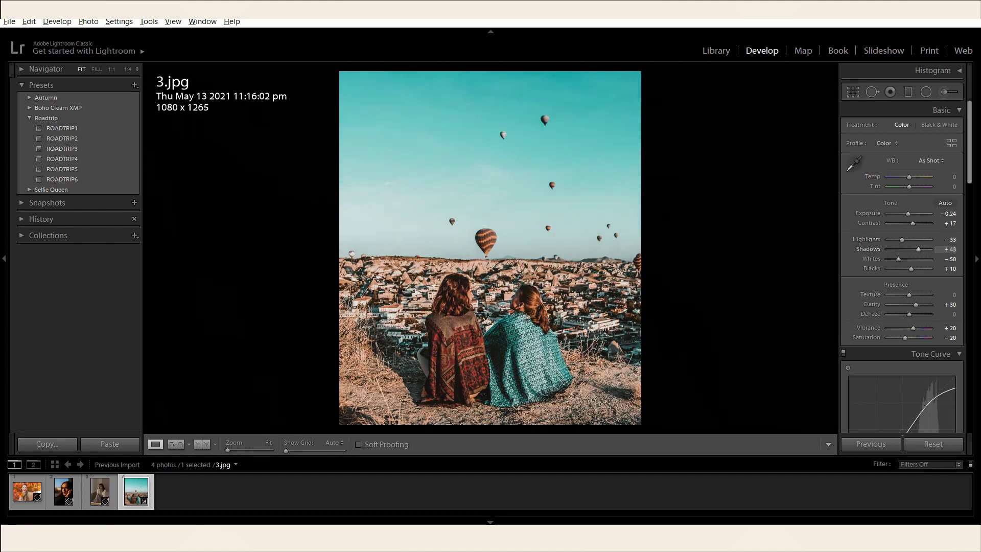
{"action": "key", "text": "ctrl+z"}
{"action": "key", "text": "ctrl+z"}
{"action": "key", "text": "ctrl+z"}
Enter Temp −10 and Saturation −26 in the Basic panel for 3.jpg
{"action": "left_click_drag", "start_coordinate": [909, 177], "coordinate": [911, 176]}
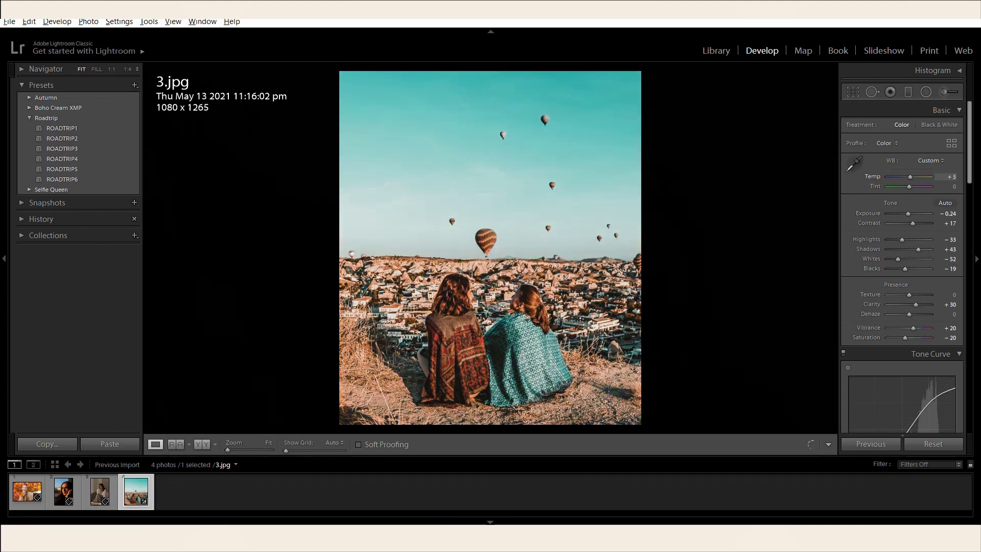
{"action": "type", "text": "-10"}
{"action": "key", "text": "Return"}
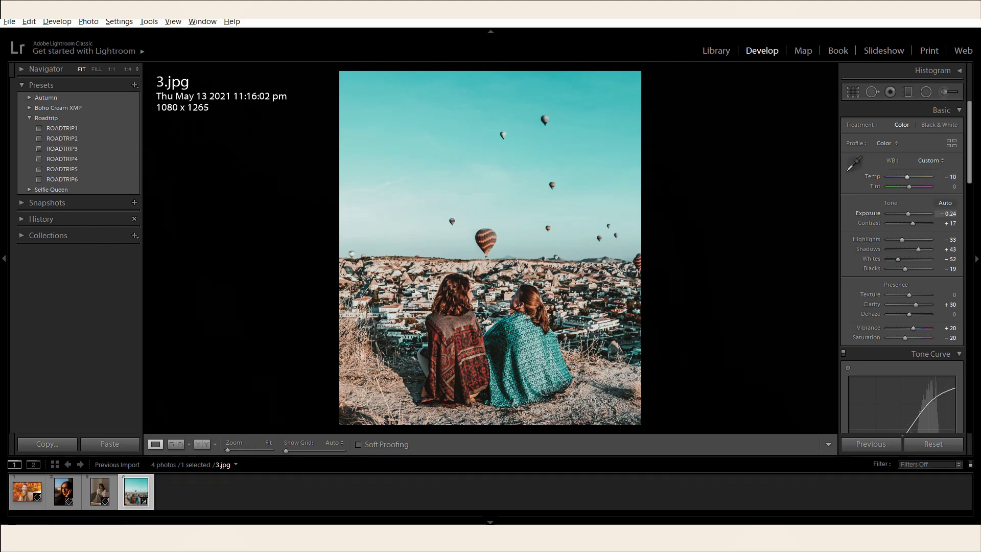
{"action": "left_click_drag", "start_coordinate": [907, 337], "coordinate": [912, 338]}
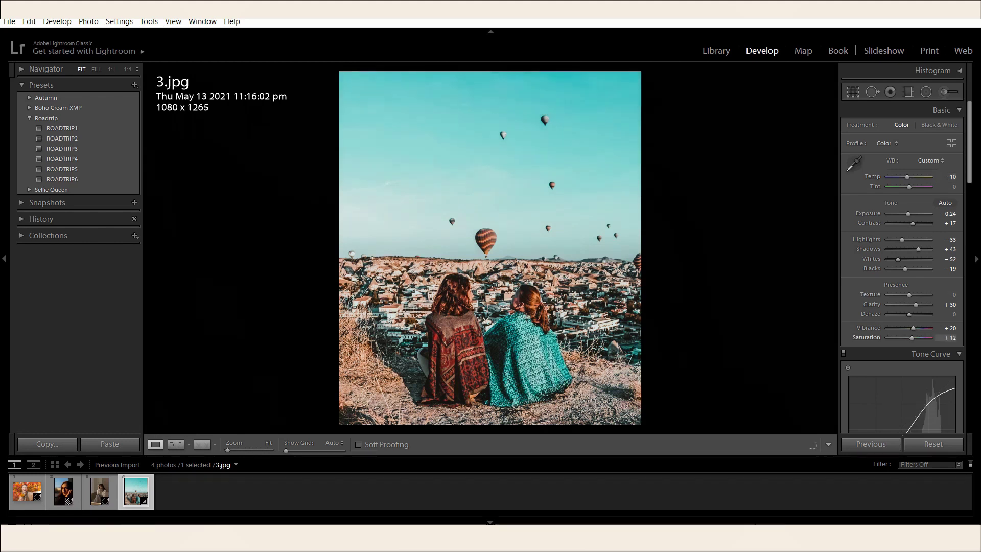
{"action": "type", "text": "-26"}
{"action": "key", "text": "Return"}
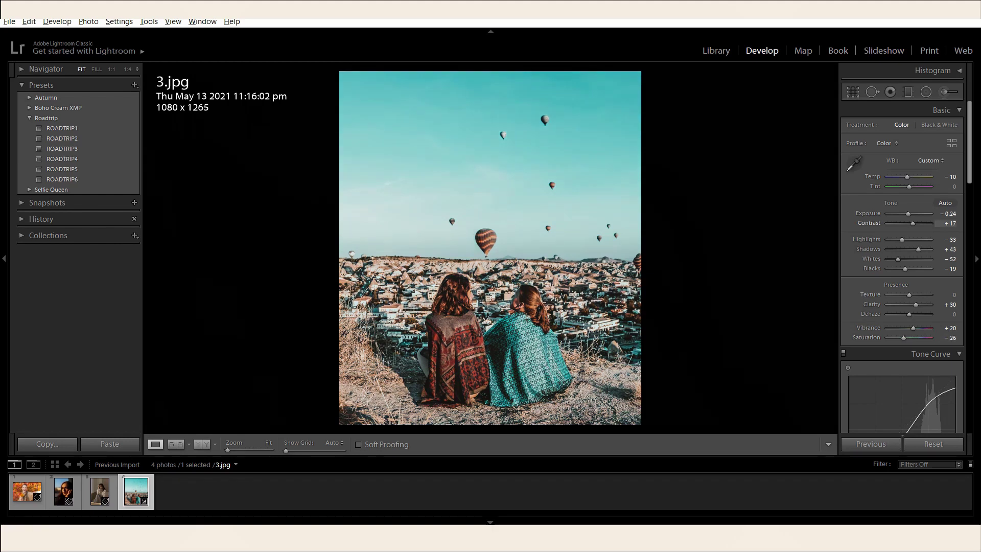
Shift the Blue HSL hue to −67 (saturation −64, luminance −27) to keep the sky teal
{"action": "scroll", "coordinate": [901, 255], "scroll_direction": "down", "scroll_amount": 5}
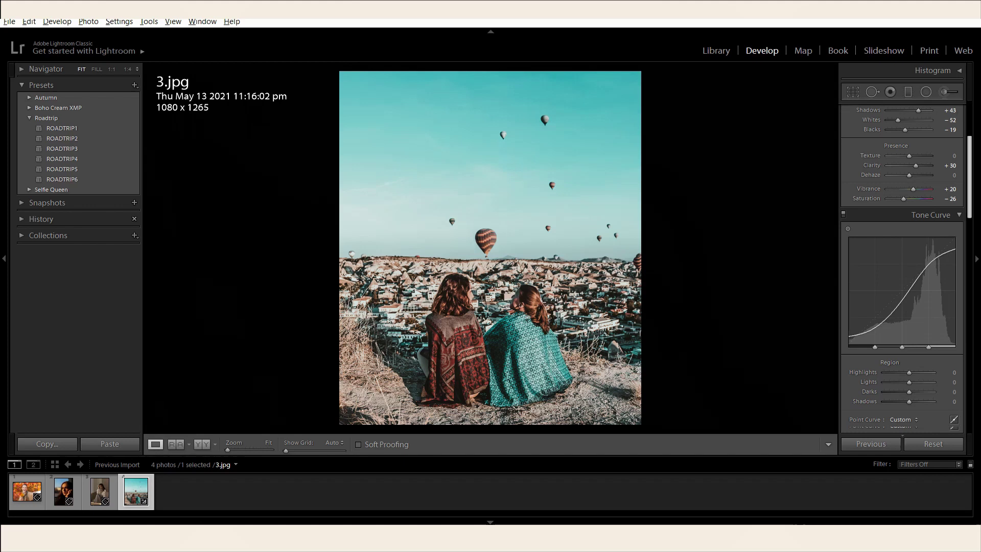
{"action": "scroll", "coordinate": [915, 233], "scroll_direction": "down", "scroll_amount": 2}
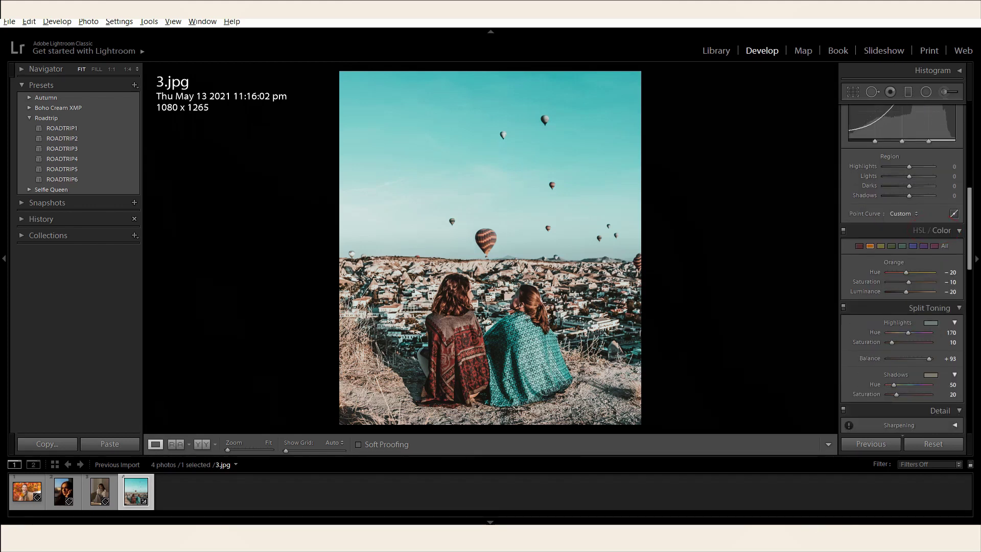
{"action": "left_click", "coordinate": [912, 246]}
{"action": "left_click_drag", "start_coordinate": [894, 272], "coordinate": [904, 291]}
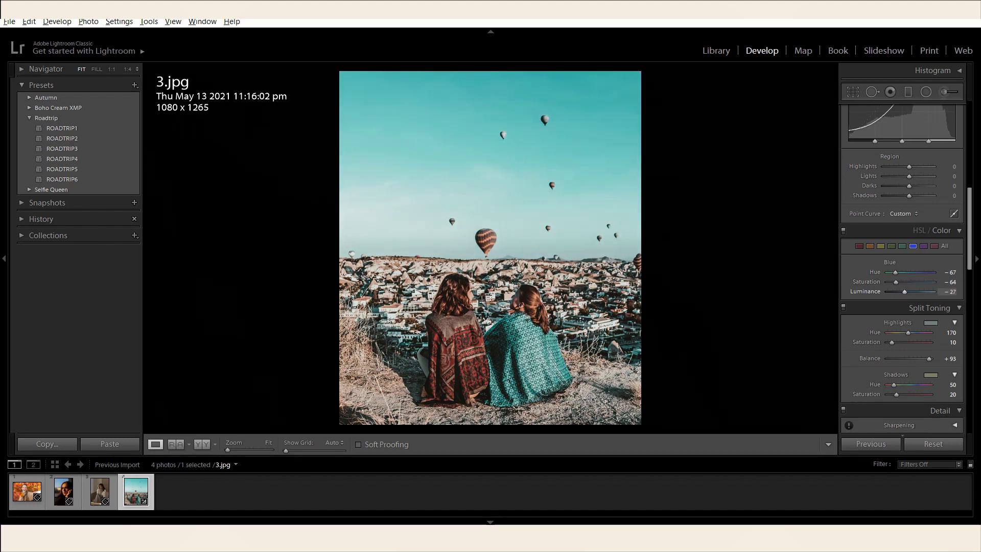
{"action": "scroll", "coordinate": [901, 268], "scroll_direction": "down", "scroll_amount": 3}
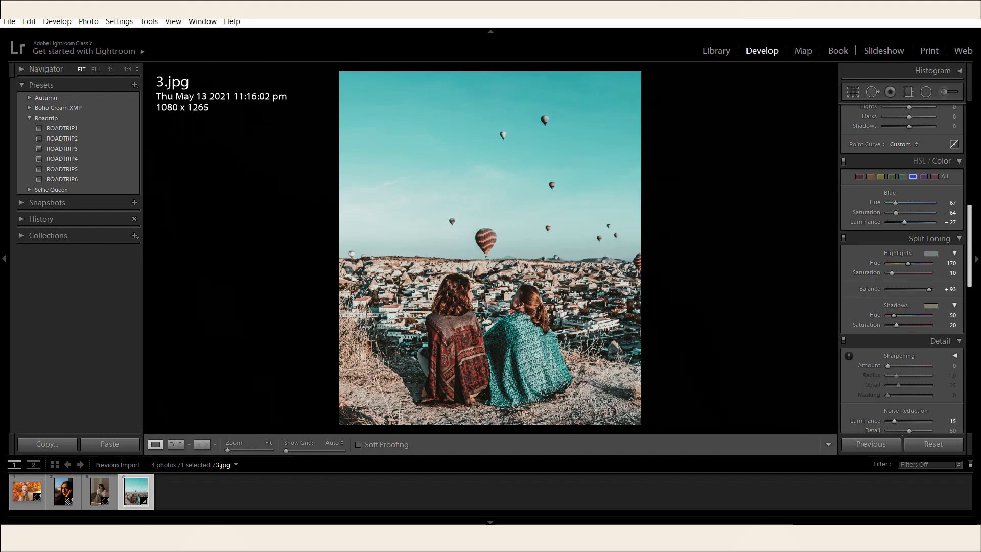
{"action": "scroll", "coordinate": [901, 269], "scroll_direction": "down", "scroll_amount": 3}
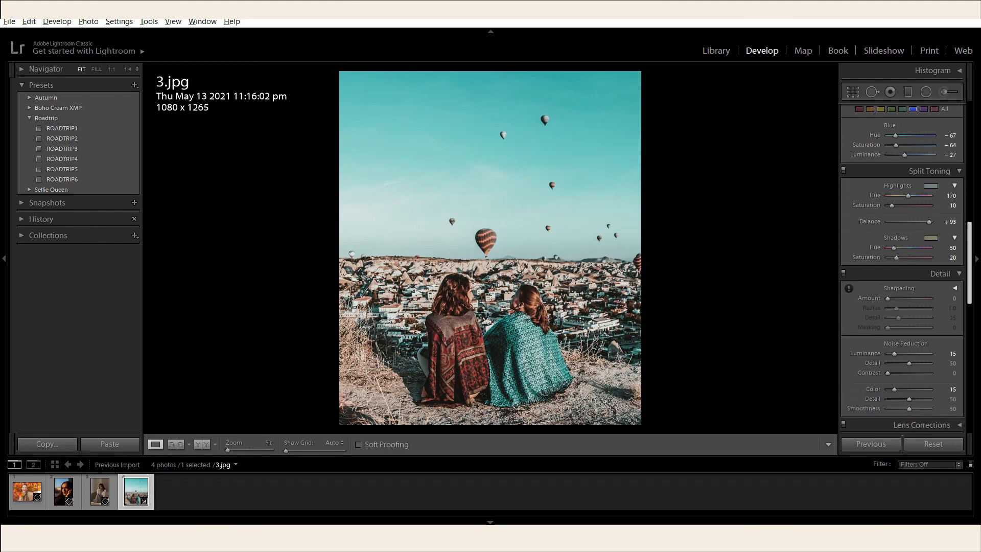
{"action": "scroll", "coordinate": [902, 268], "scroll_direction": "down", "scroll_amount": 1}
{"action": "scroll", "coordinate": [901, 268], "scroll_direction": "up", "scroll_amount": 12}
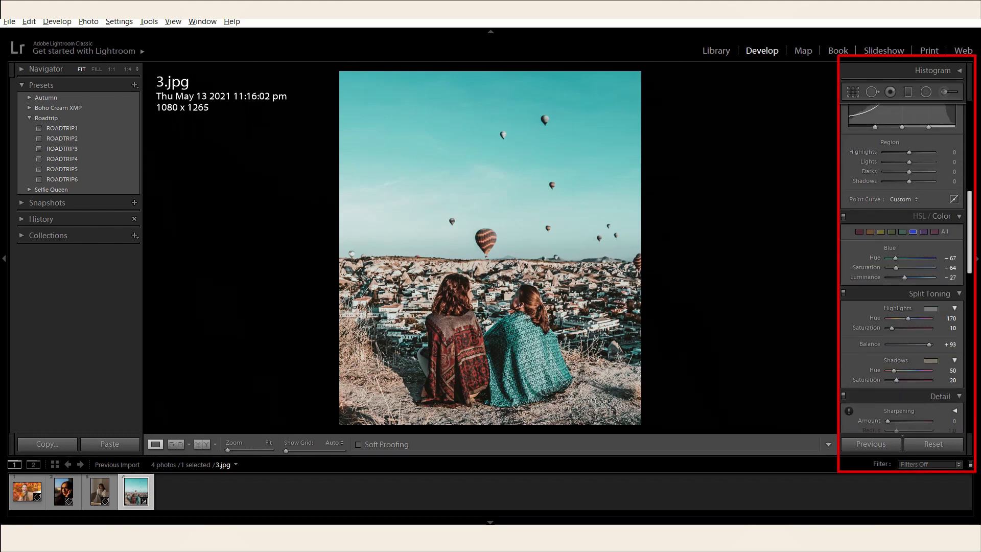
{"action": "scroll", "coordinate": [901, 268], "scroll_direction": "up", "scroll_amount": 6}
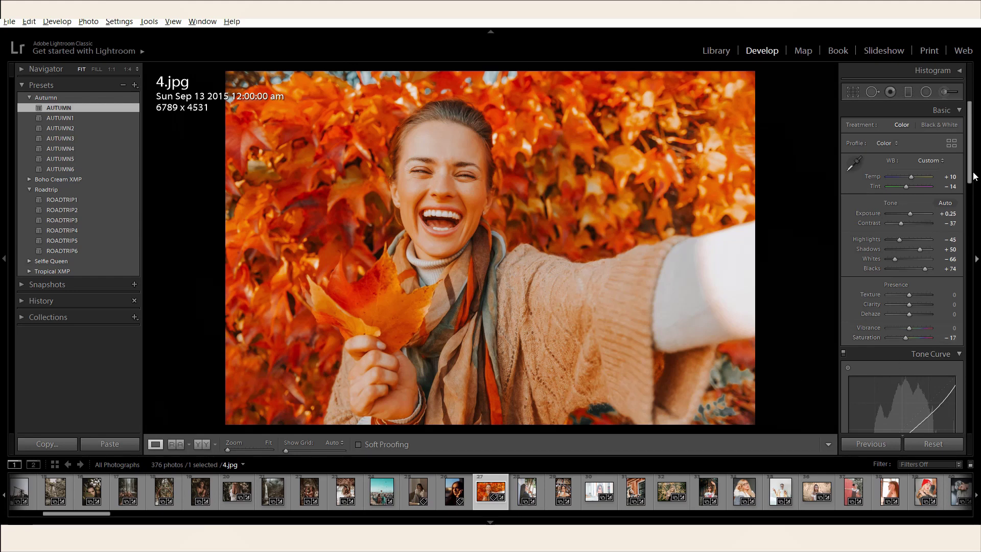
In HSL, lower Orange saturation to −2 and raise Orange luminance to +4 on 4.jpg
{"action": "left_click_drag", "start_coordinate": [973, 176], "coordinate": [977, 283]}
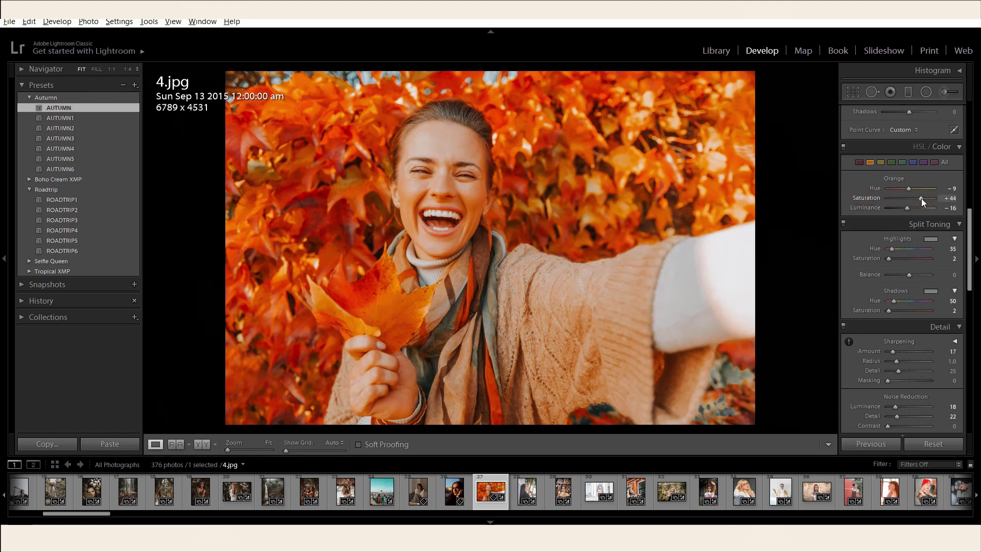
{"action": "left_click_drag", "start_coordinate": [921, 199], "coordinate": [910, 199]}
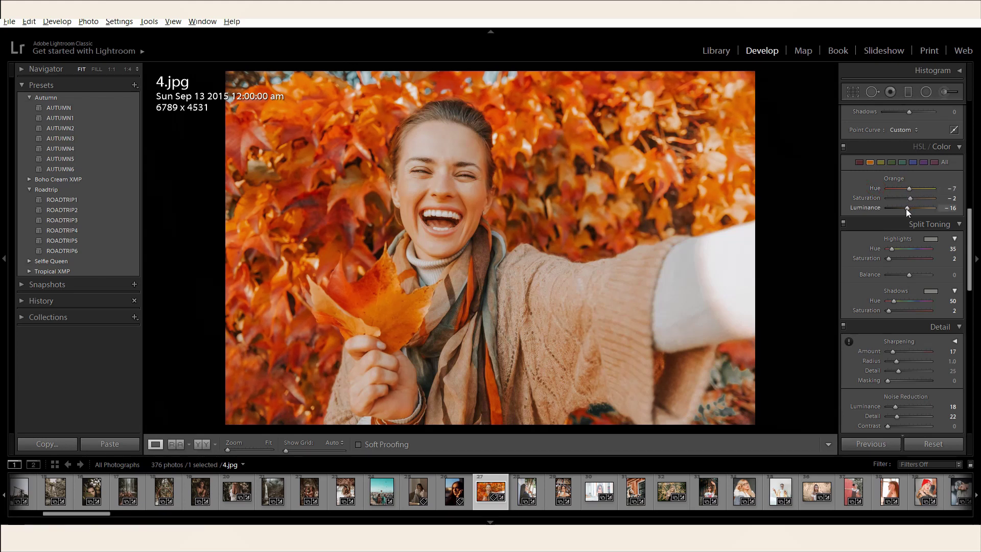
{"action": "left_click_drag", "start_coordinate": [908, 208], "coordinate": [912, 208]}
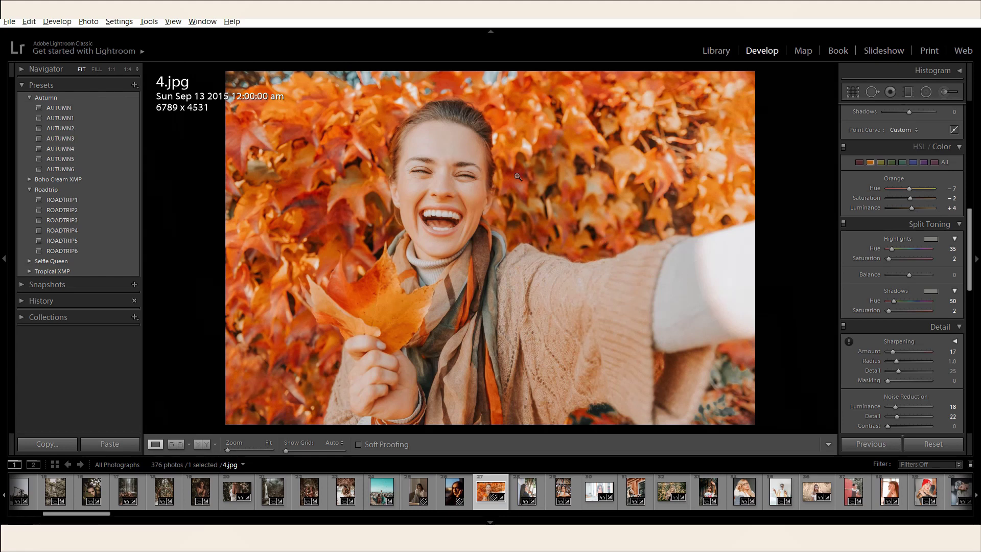
{"action": "key", "text": "ctrl+z"}
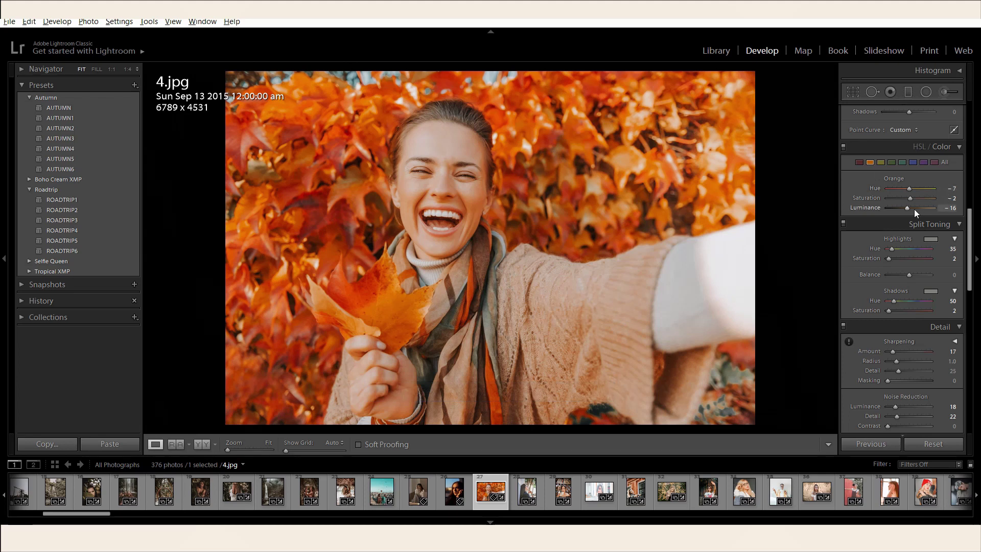
{"action": "left_click_drag", "start_coordinate": [908, 210], "coordinate": [912, 209]}
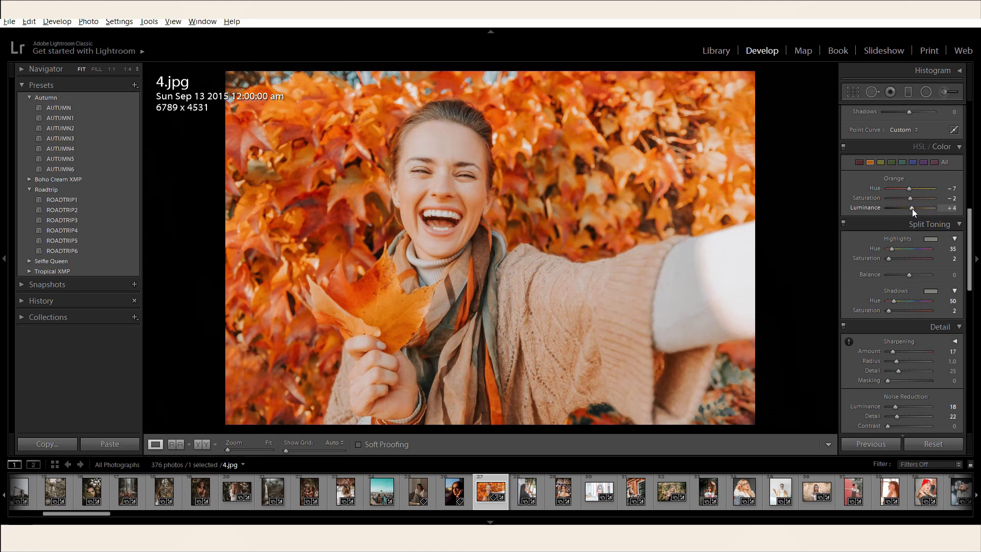